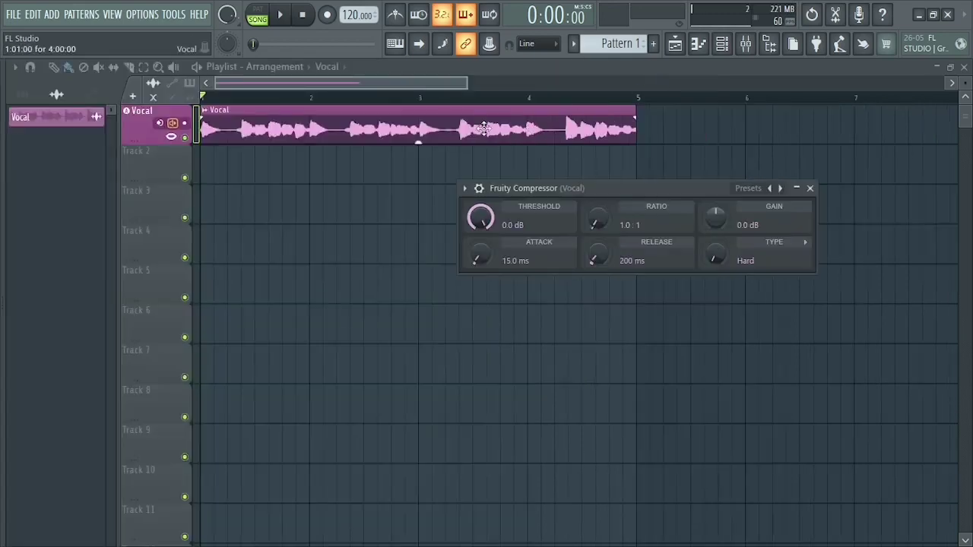
# - Check the Vocal clip's channel settings and bring up the Fruity Compressor loaded on its mixer track
pyautogui.doubleClick(462, 123)
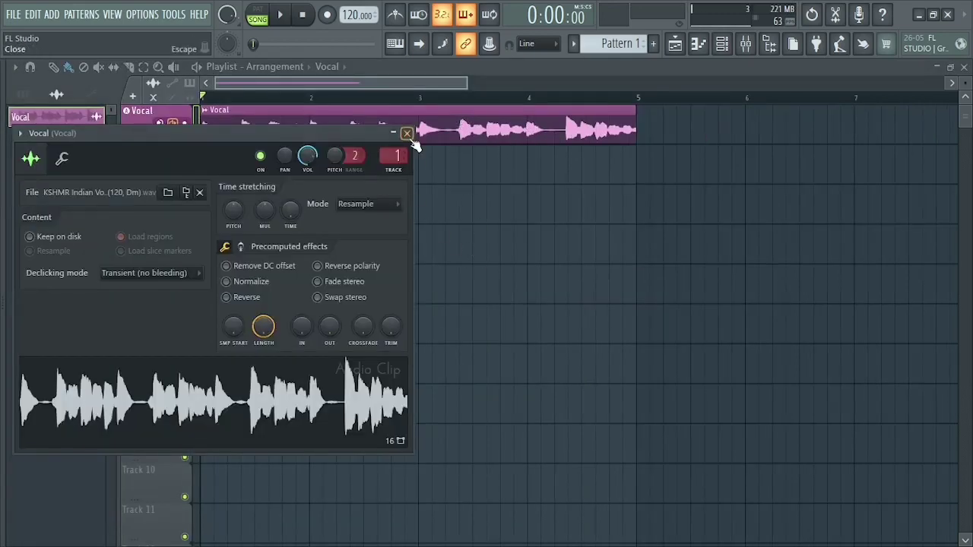
pyautogui.click(407, 136)
pyautogui.click(746, 43)
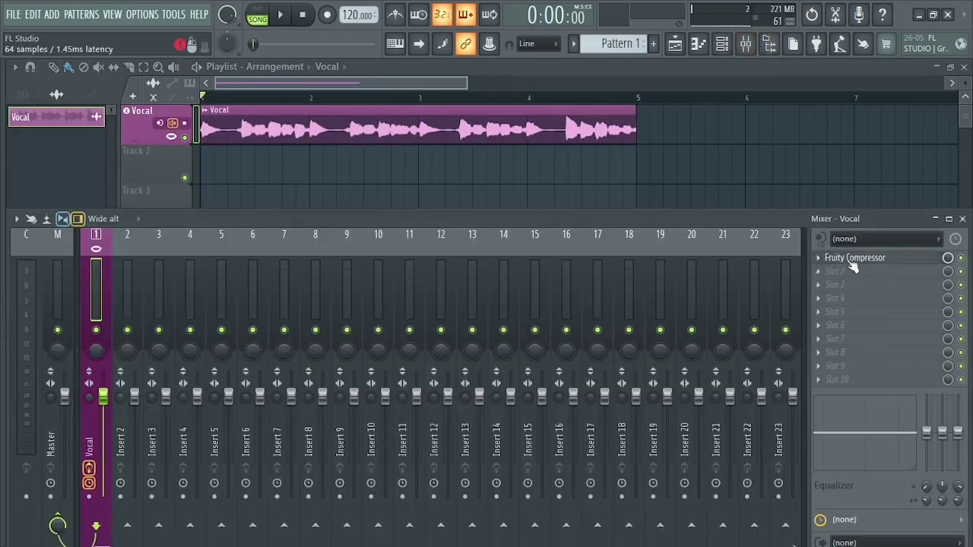
pyautogui.click(854, 260)
pyautogui.click(962, 219)
pyautogui.moveTo(685, 188); pyautogui.dragTo(668, 192)
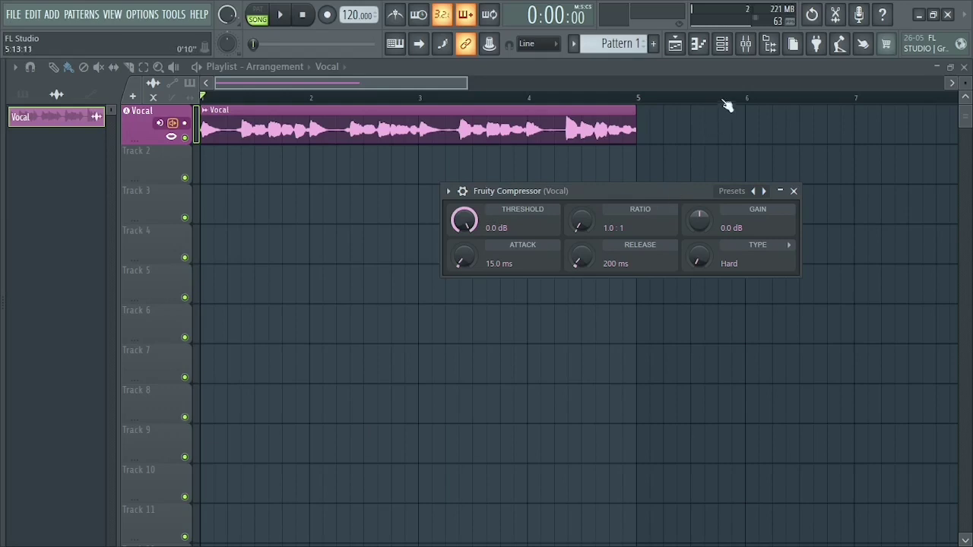
# - Show the mixer and move the Fruity Compressor window clear of it, over the playlist
pyautogui.click(745, 44)
pyautogui.moveTo(643, 194); pyautogui.dragTo(772, 124)
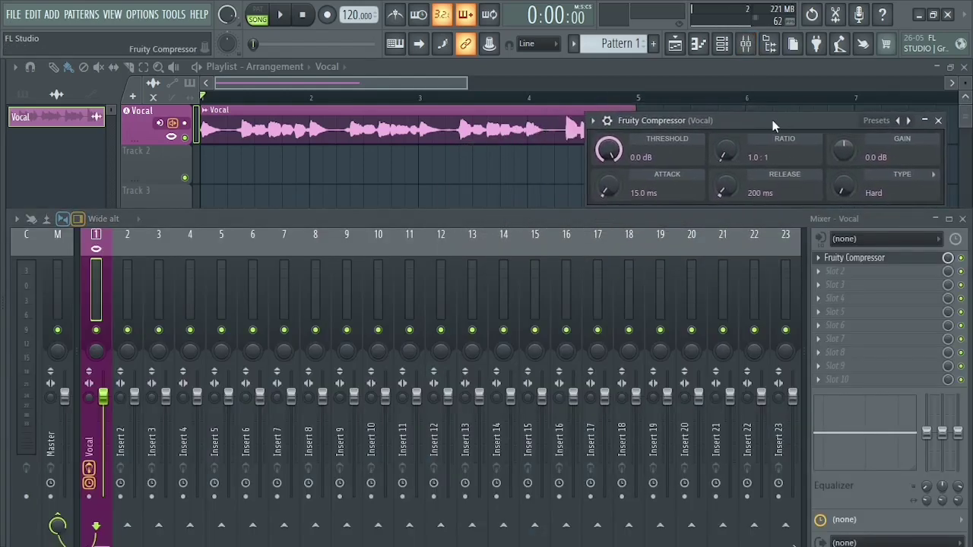
pyautogui.click(527, 218)
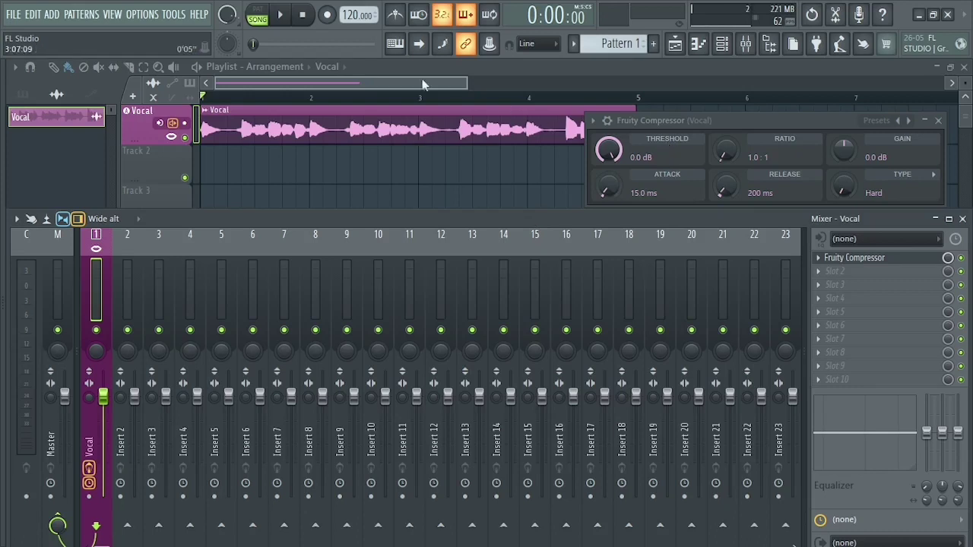
# - Play the uncompressed vocal several times and check its peak level on the mixer meter
pyautogui.press('space')
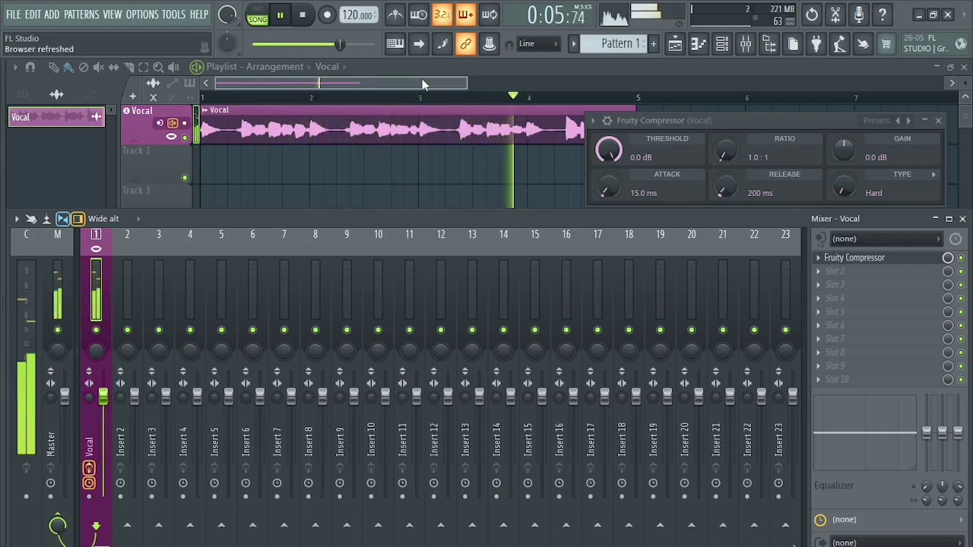
pyautogui.press('space')
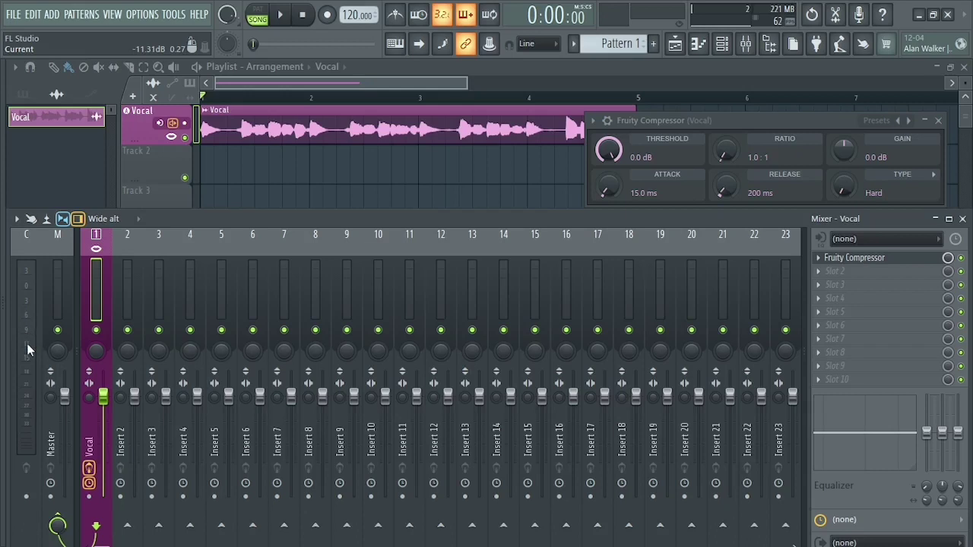
pyautogui.press('space')
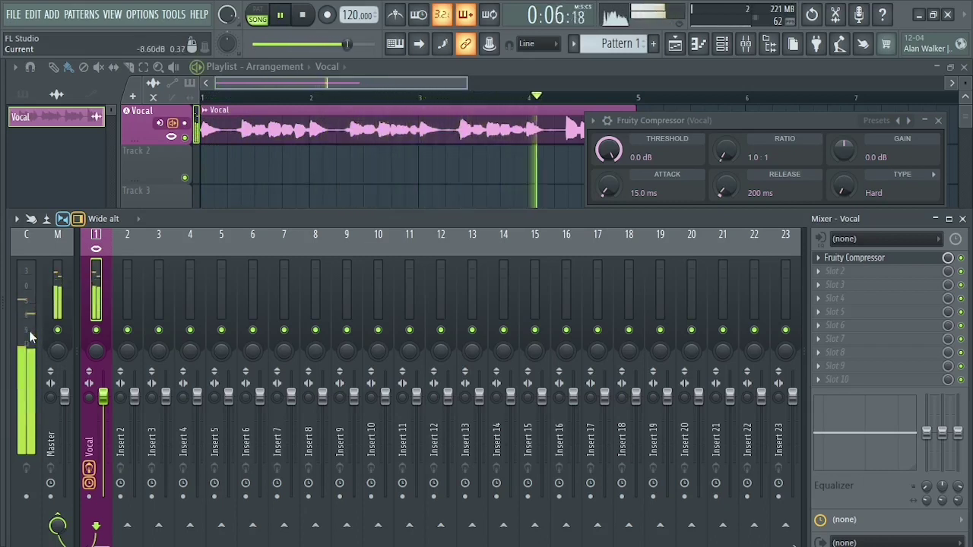
pyautogui.press('space')
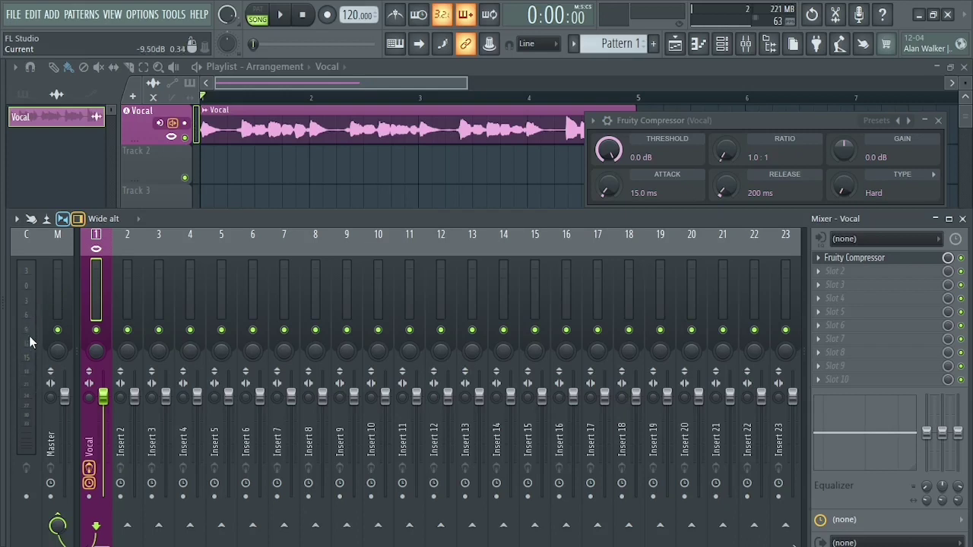
pyautogui.press('space')
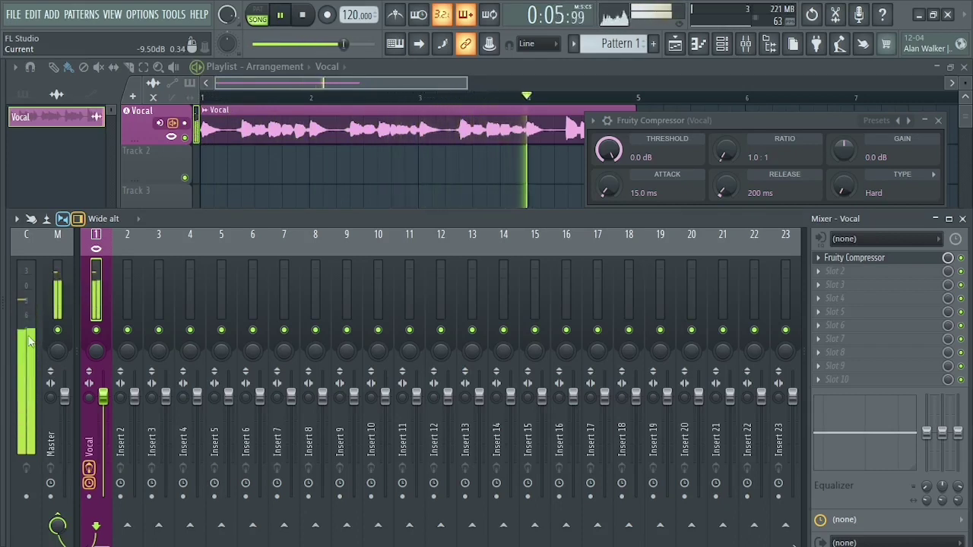
pyautogui.press('space')
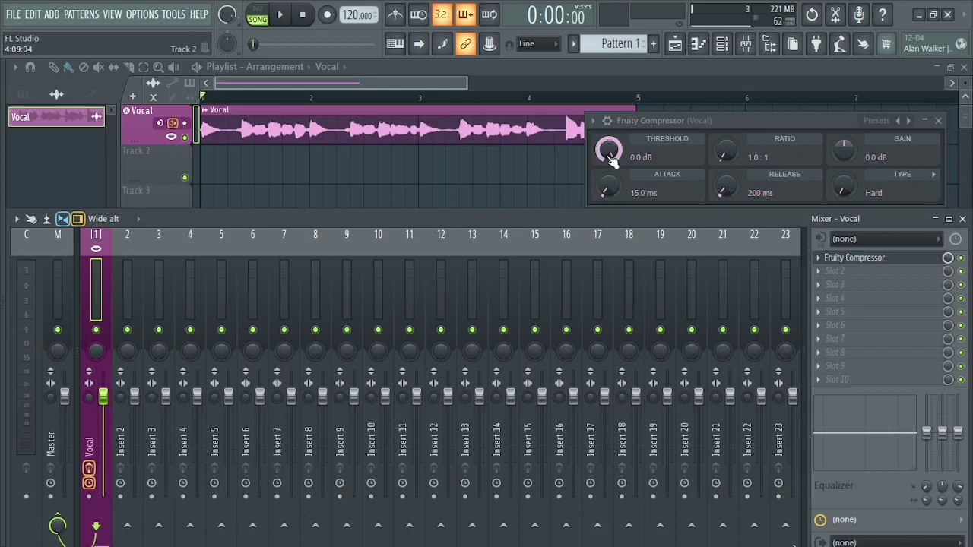
# - Set the Vocal compressor's threshold to -10.4 dB and its ratio to 1.4:1
pyautogui.moveTo(612, 158); pyautogui.dragTo(611, 172)
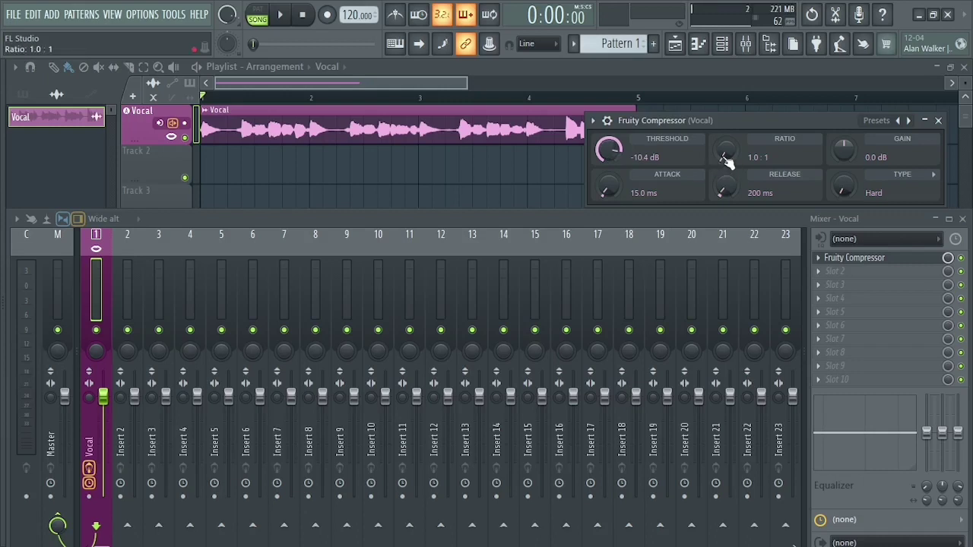
pyautogui.scroll(4, 727, 161)
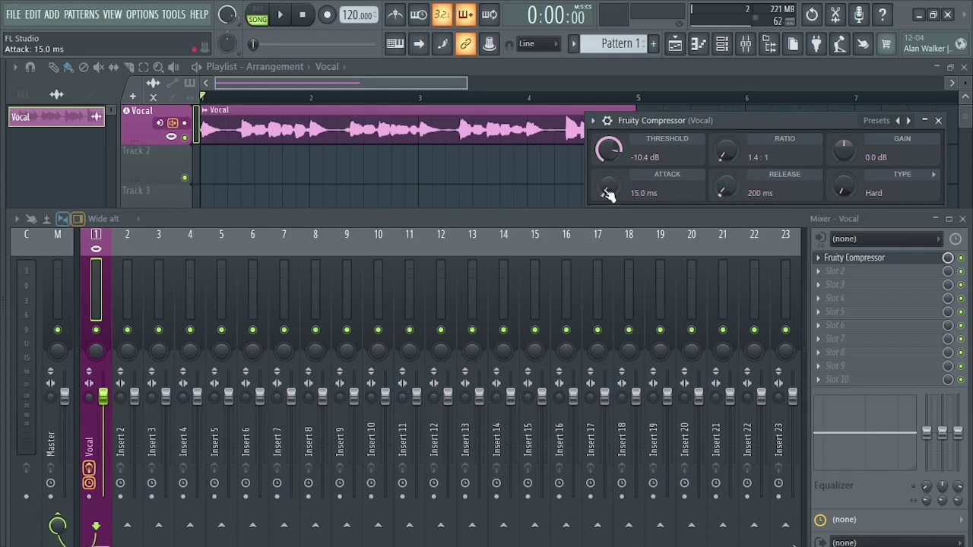
# - Try different attack times on the Vocal compressor, ending at 17.7 ms
pyautogui.moveTo(608, 195); pyautogui.dragTo(608, 168)
pyautogui.scroll(-2, 608, 193)
pyautogui.scroll(-10, 607, 193)
pyautogui.moveTo(608, 193); pyautogui.dragTo(608, 180)
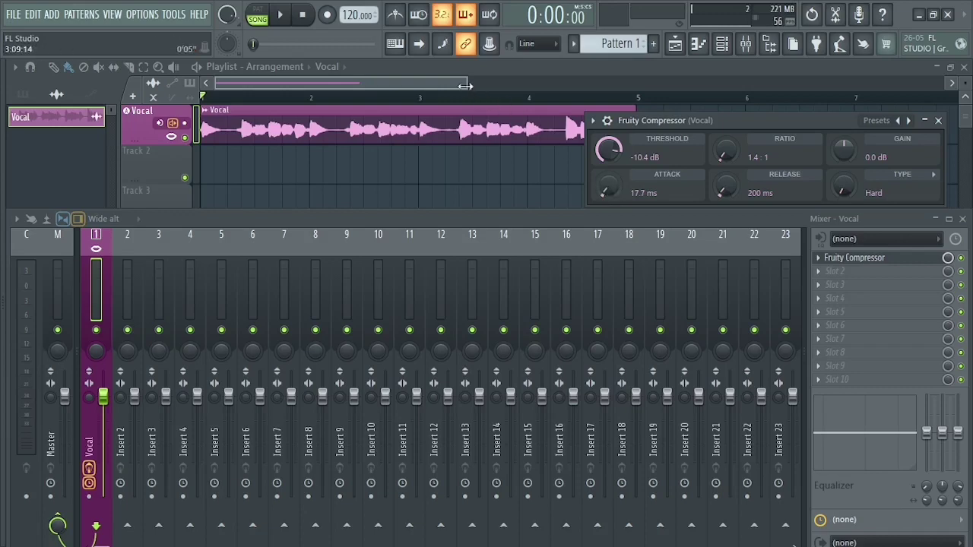
# - Reopen the Fruity Compressor on the Vocal mixer track and set its attack to 0.0 ms
pyautogui.moveTo(461, 84); pyautogui.dragTo(519, 83)
pyautogui.moveTo(966, 84); pyautogui.dragTo(966, 118)
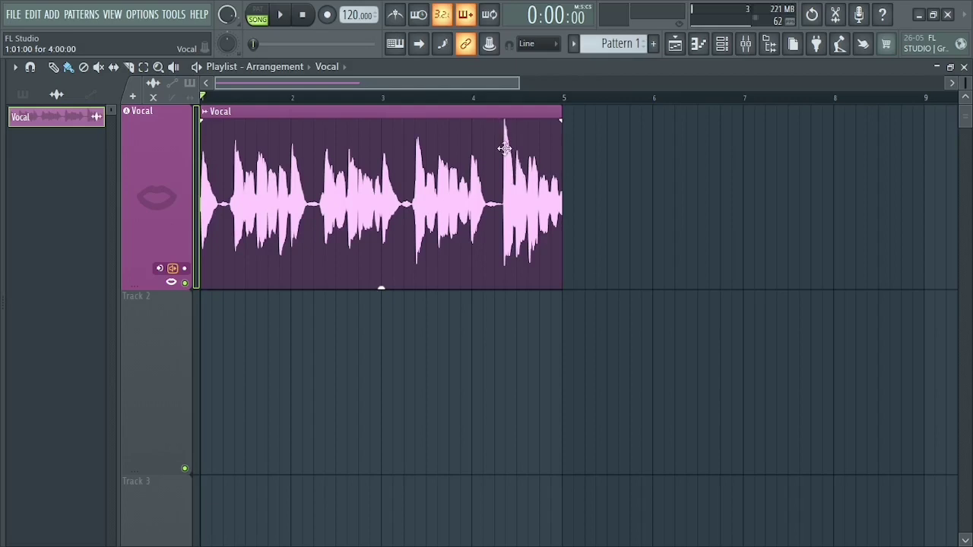
pyautogui.click(746, 43)
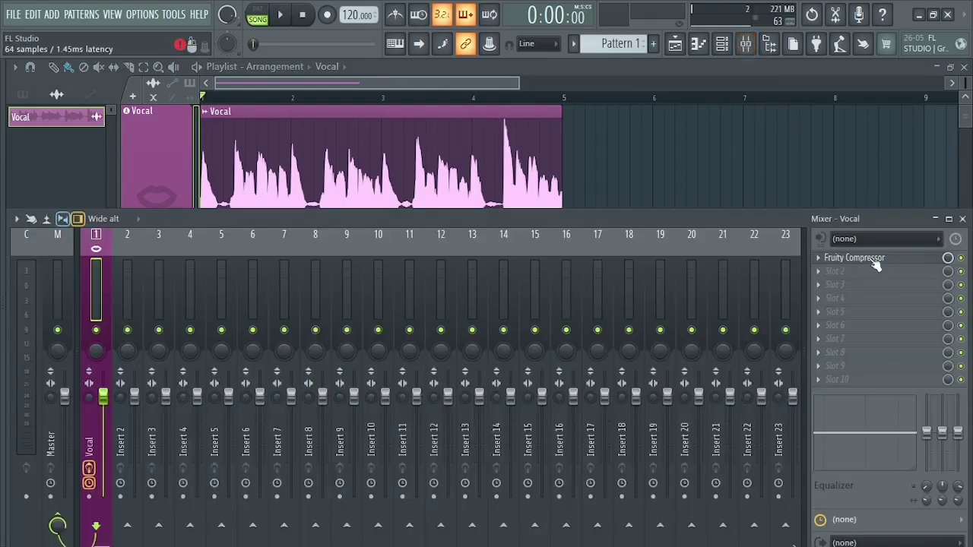
pyautogui.click(876, 260)
pyautogui.moveTo(607, 187); pyautogui.dragTo(607, 206)
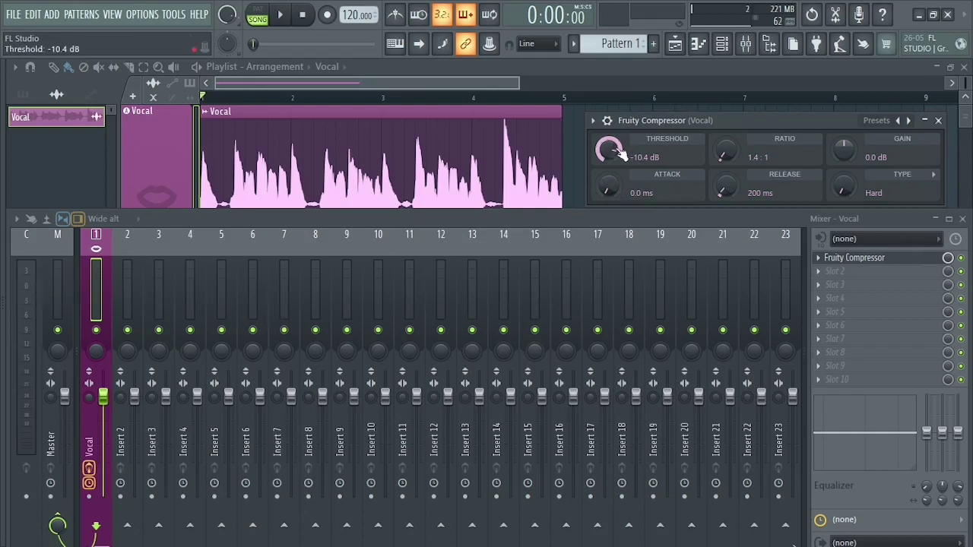
pyautogui.click(61, 275)
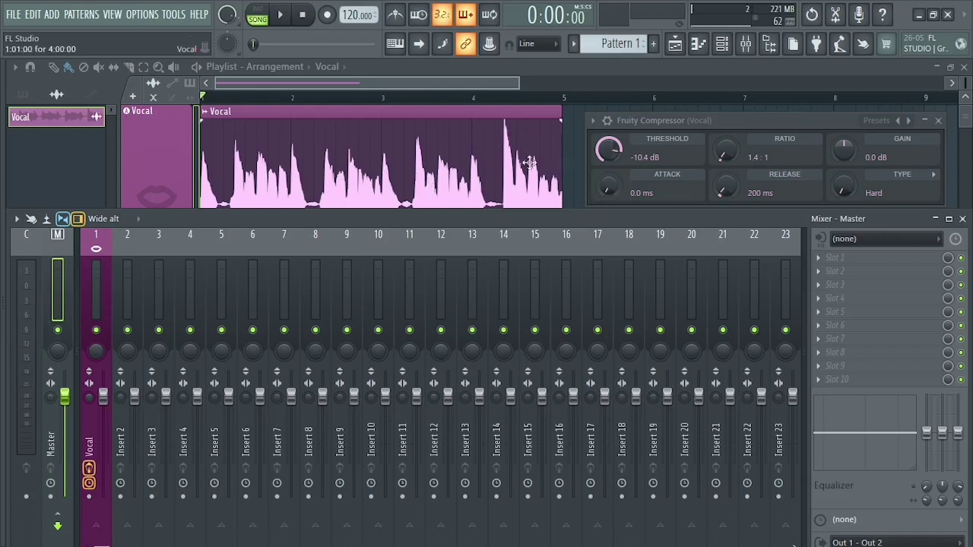
pyautogui.click(612, 190)
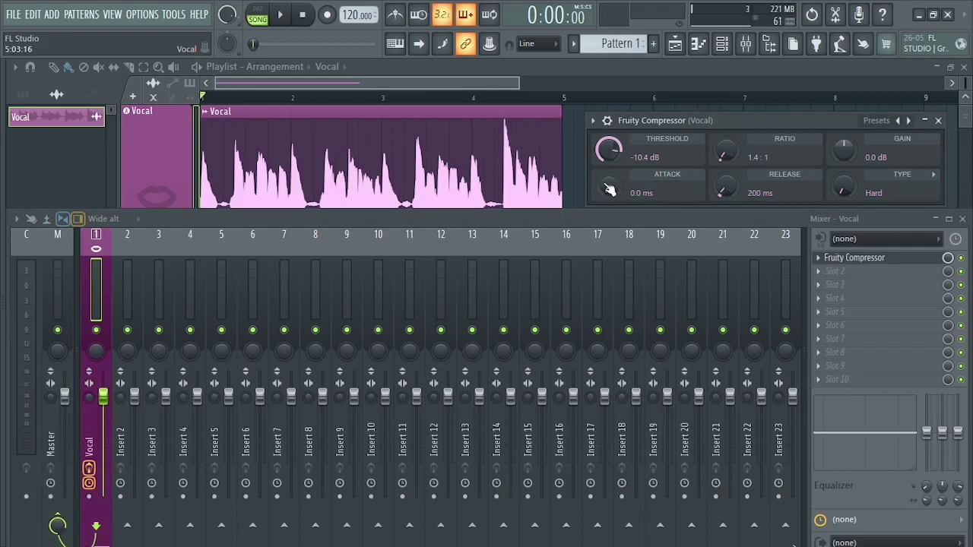
pyautogui.moveTo(614, 191)
pyautogui.mouseDown()
pyautogui.moveTo(614, 173)
pyautogui.moveTo(615, 195)
pyautogui.mouseUp()
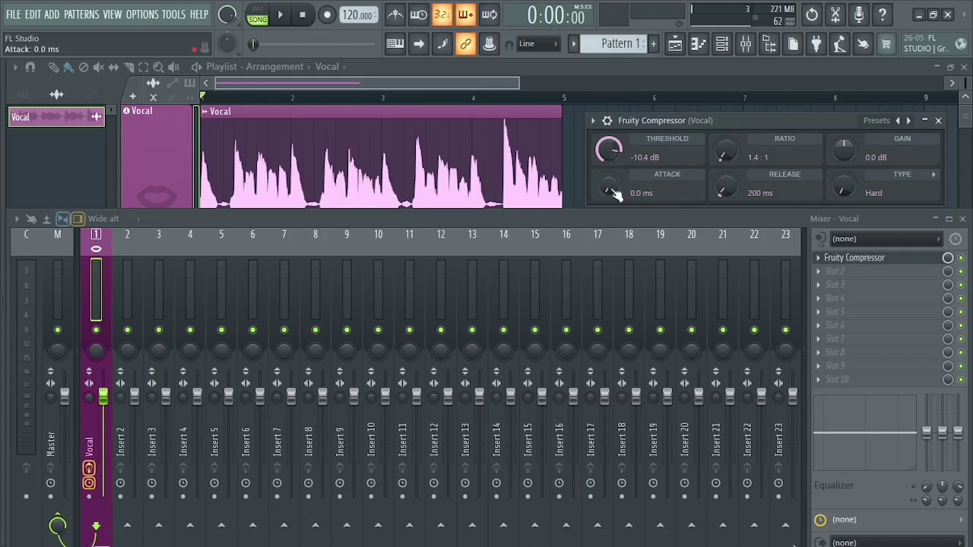
pyautogui.moveTo(697, 123); pyautogui.dragTo(680, 123)
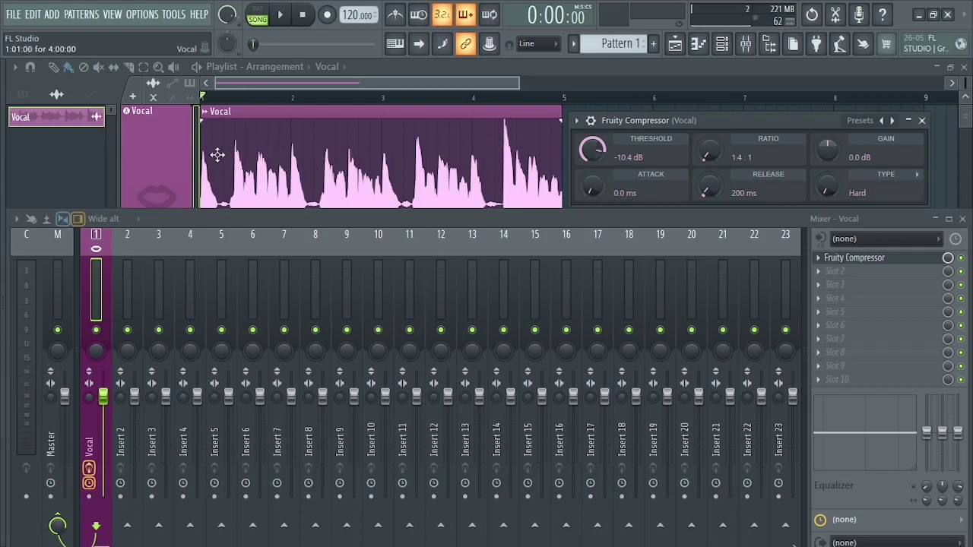
# - Try compressor ratios of 0.4:1 and 4.2:1 while playing the vocal and watching its level on the meter
pyautogui.moveTo(711, 152); pyautogui.dragTo(712, 169)
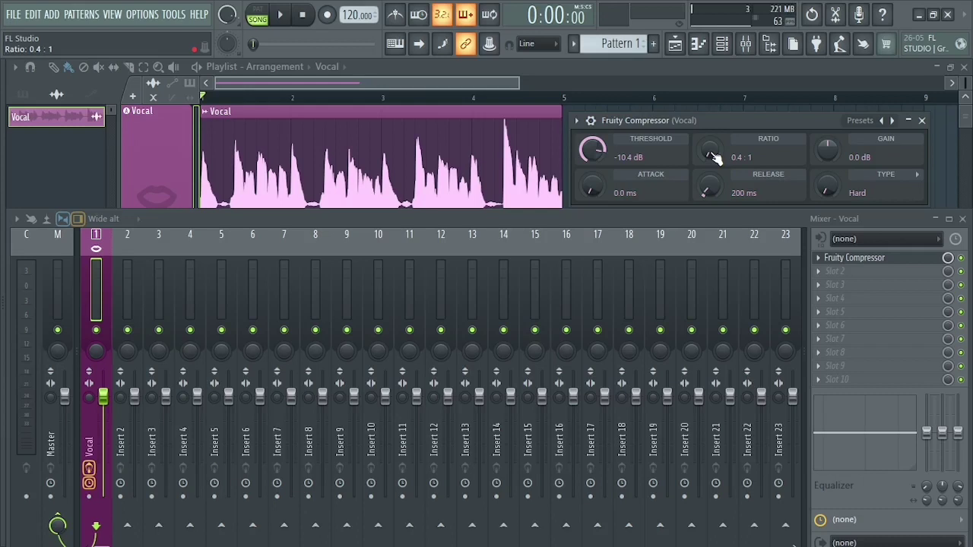
pyautogui.press('space')
pyautogui.moveTo(712, 153); pyautogui.dragTo(712, 16)
pyautogui.moveTo(713, 155); pyautogui.dragTo(714, 135)
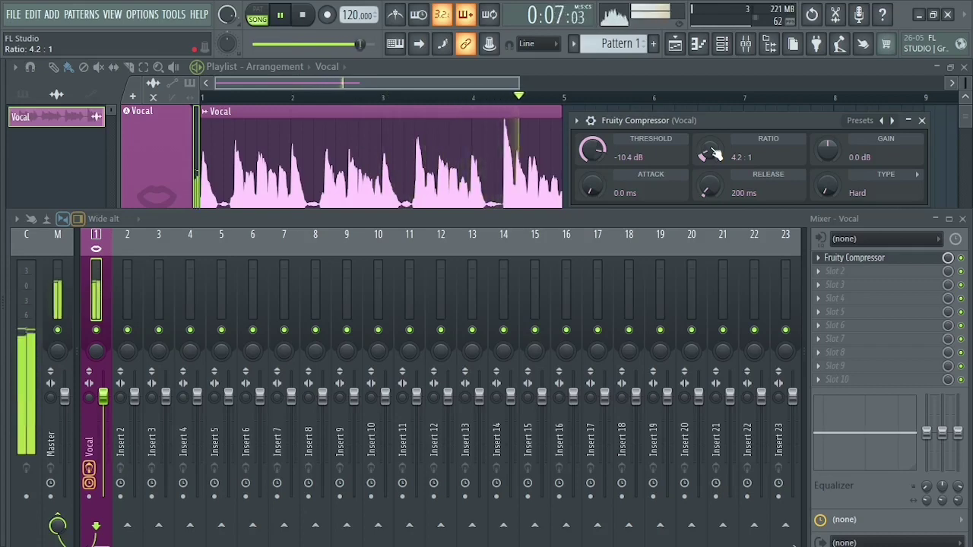
pyautogui.press('space')
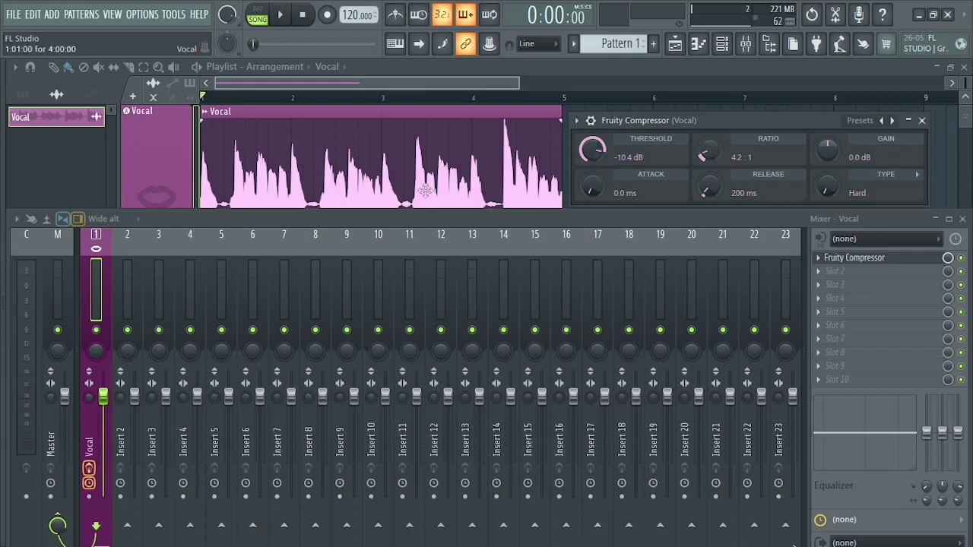
pyautogui.press('space')
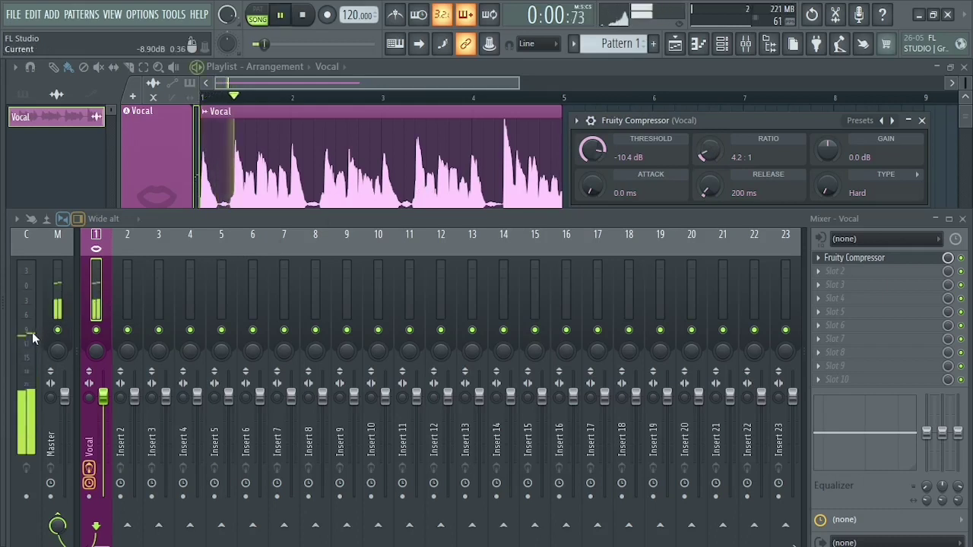
pyautogui.press('space')
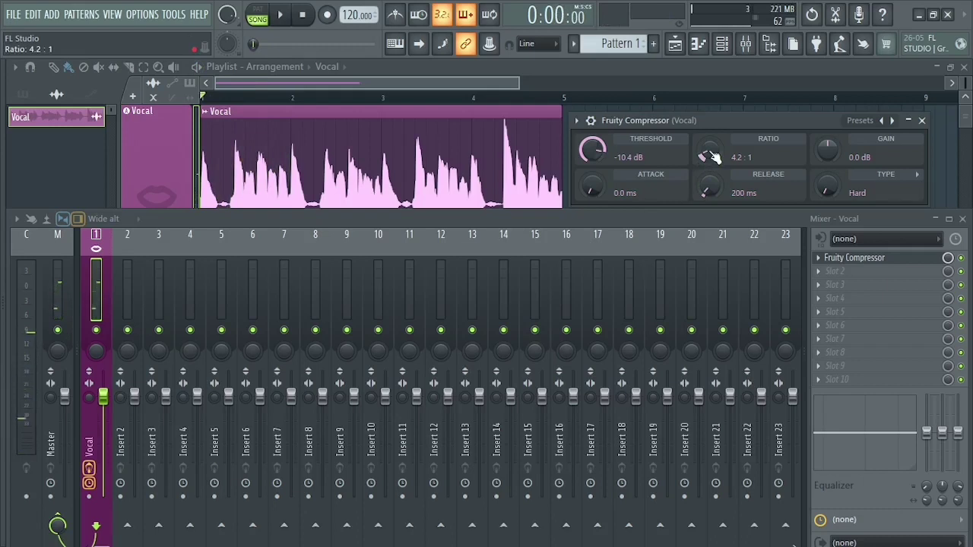
# - Lower the compressor ratio to 2.4:1 while auditioning the vocal, and save the project
pyautogui.moveTo(713, 156); pyautogui.dragTo(713, 198)
pyautogui.hotkey('ctrl', 's')
pyautogui.press('space')
pyautogui.moveTo(712, 154)
pyautogui.mouseDown()
pyautogui.moveTo(712, 139)
pyautogui.moveTo(713, 158)
pyautogui.mouseUp()
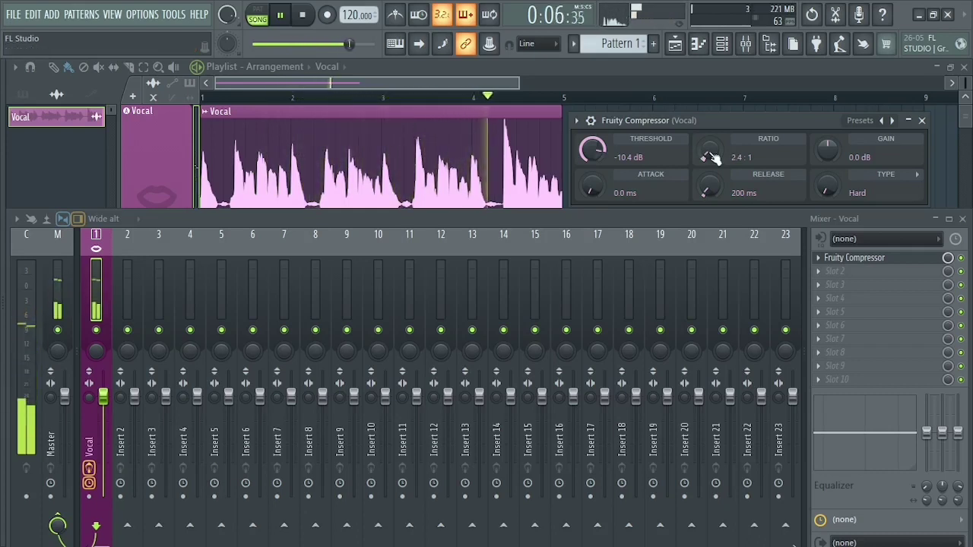
pyautogui.press('space')
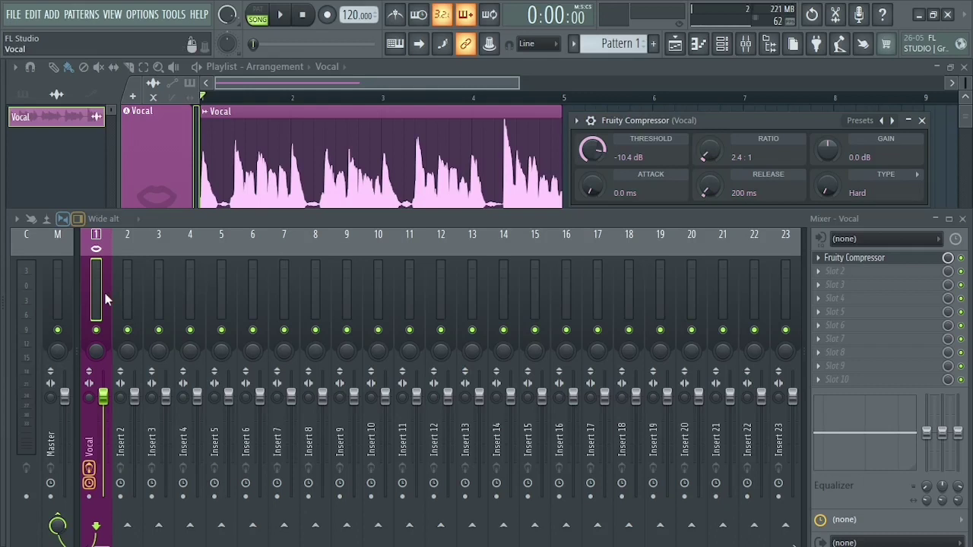
# - Compare the vocal's playback level with the Fruity Compressor enabled and bypassed, leaving the effect enabled
pyautogui.press('space')
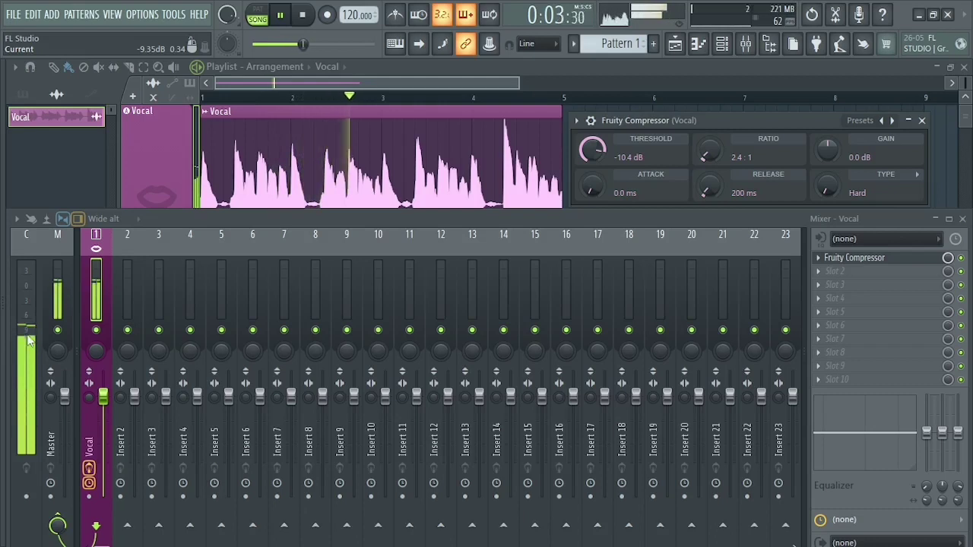
pyautogui.press('space')
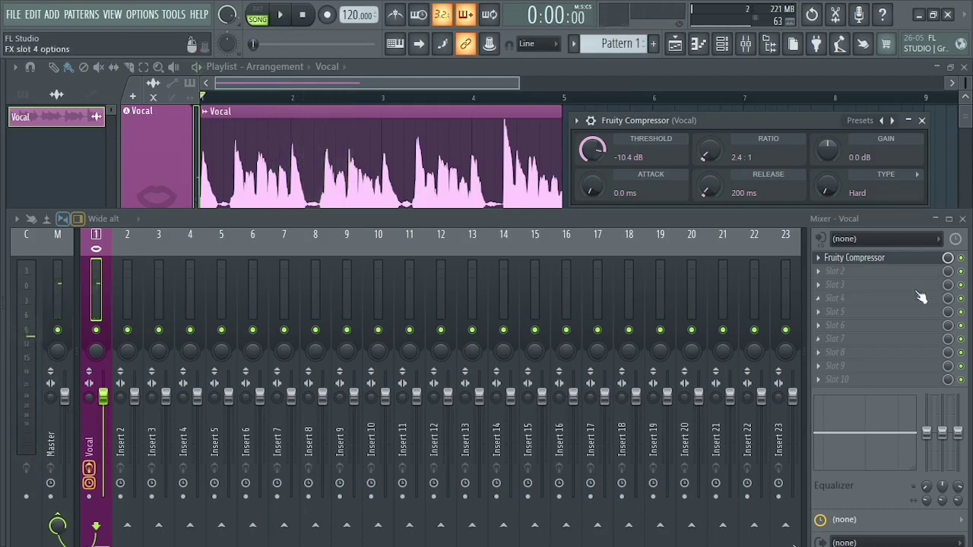
pyautogui.click(961, 259)
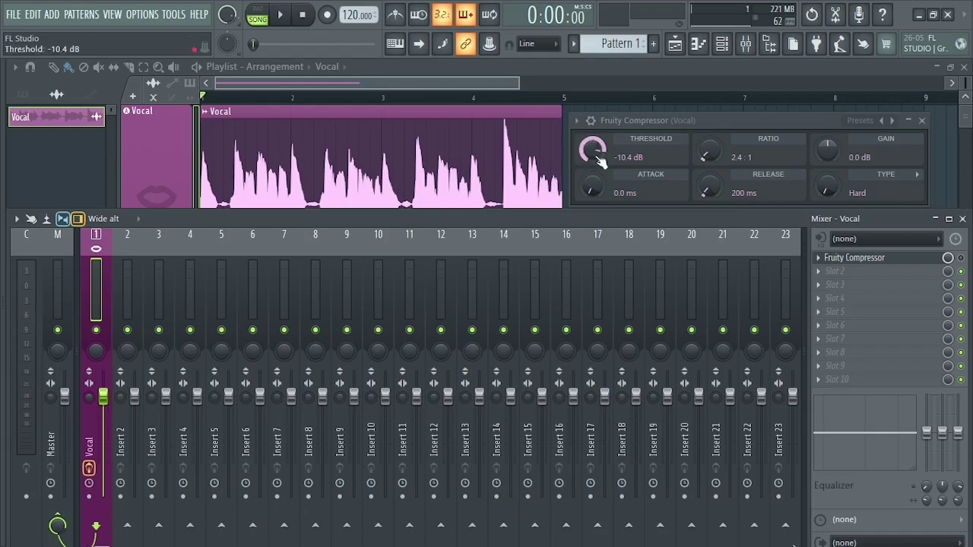
pyautogui.press('space')
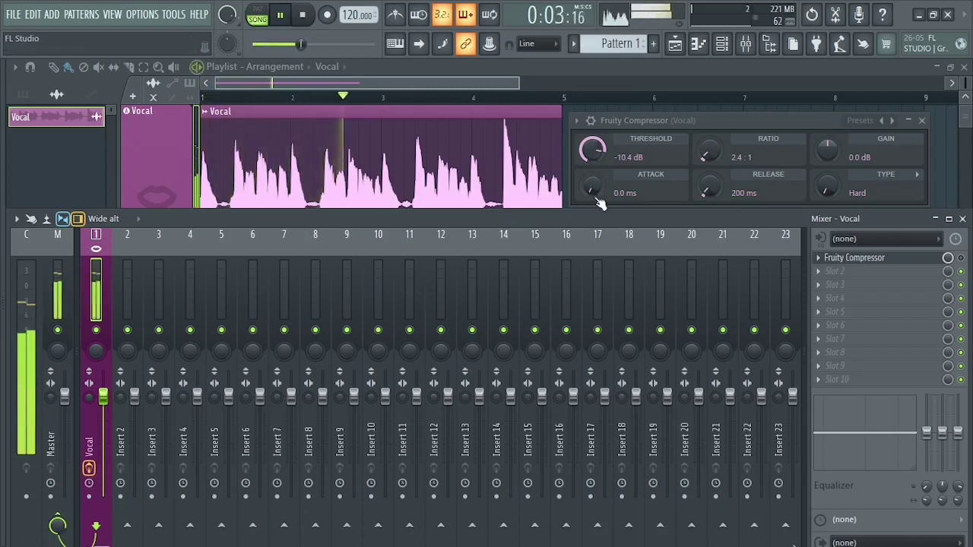
pyautogui.press('space')
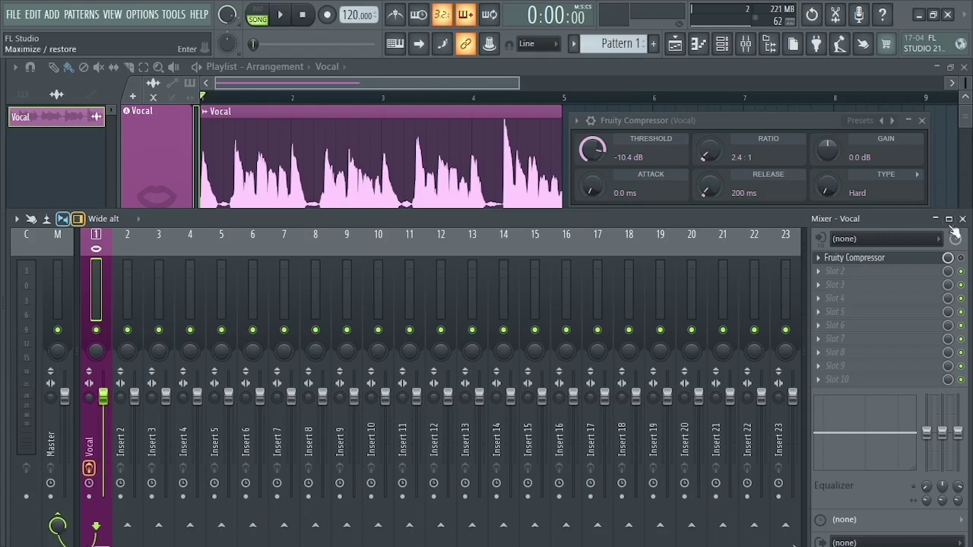
pyautogui.click(948, 259)
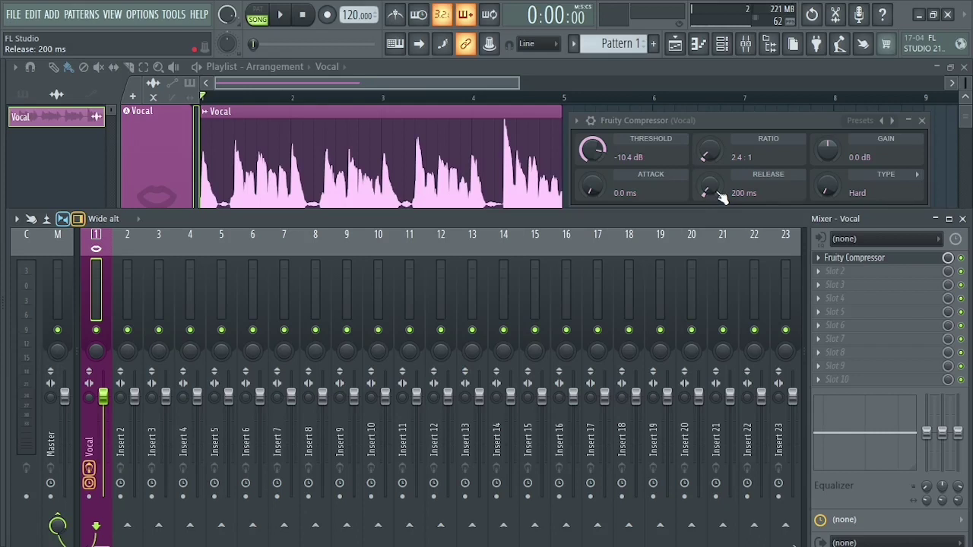
pyautogui.press('space')
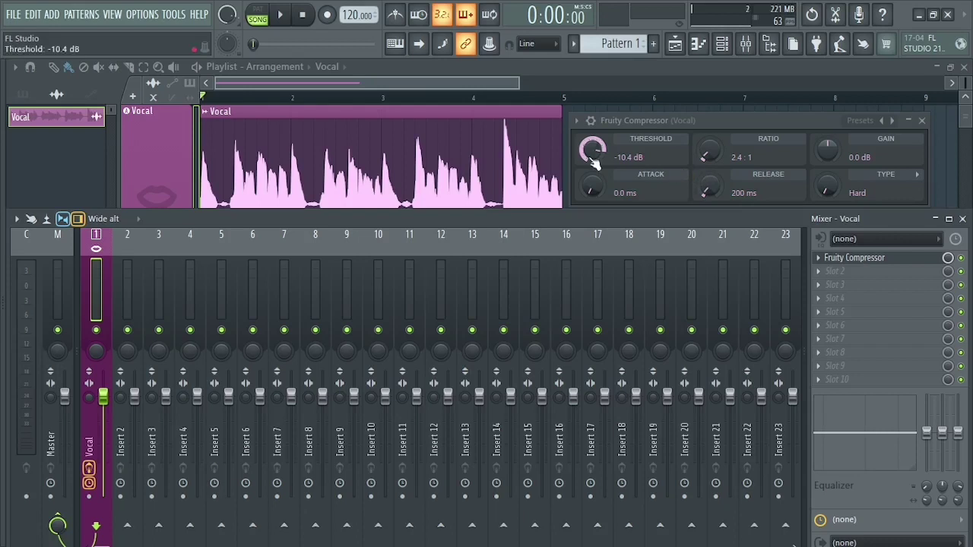
# - Try adjusting the Fruity Compressor's gain, and reset it to 0.0 dB
pyautogui.moveTo(833, 155); pyautogui.dragTo(833, 156)
pyautogui.rightClick(834, 158)
pyautogui.click(837, 161)
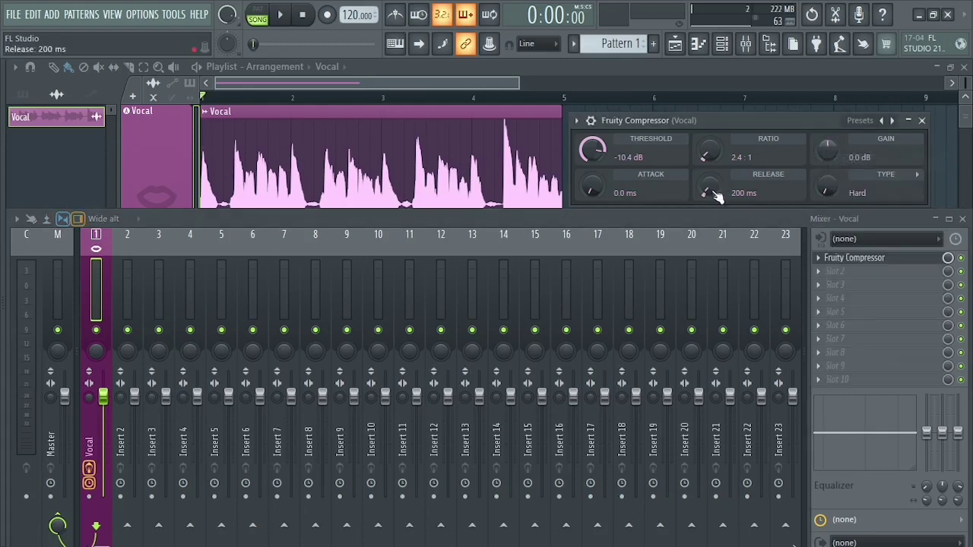
# - Try longer compressor release times such as 404 ms and 800 ms, and reset the release to 200 ms
pyautogui.moveTo(711, 196)
pyautogui.mouseDown()
pyautogui.moveTo(711, 178)
pyautogui.moveTo(706, 191)
pyautogui.mouseUp()
pyautogui.rightClick(702, 182)
pyautogui.click(718, 187)
pyautogui.rightClick(706, 191)
pyautogui.click(727, 200)
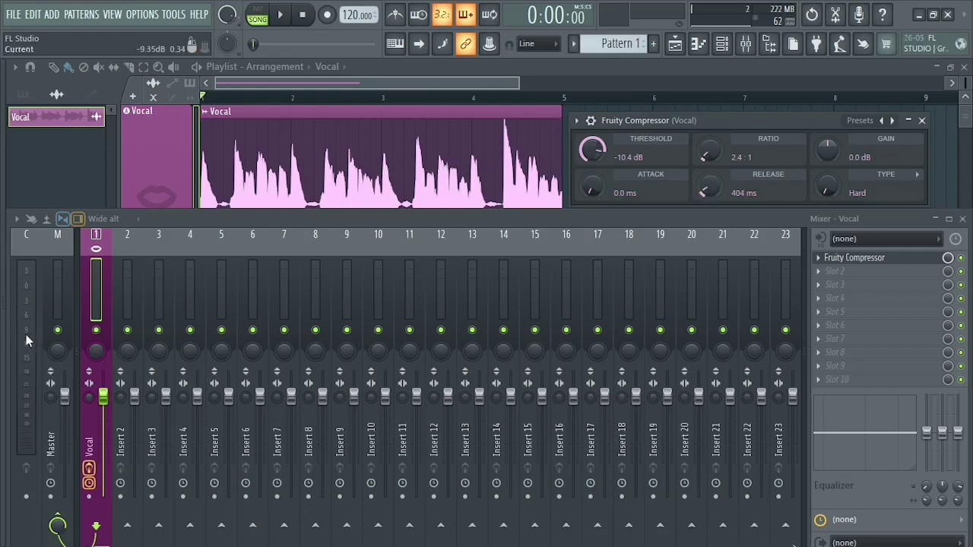
pyautogui.moveTo(706, 191); pyautogui.dragTo(705, 172)
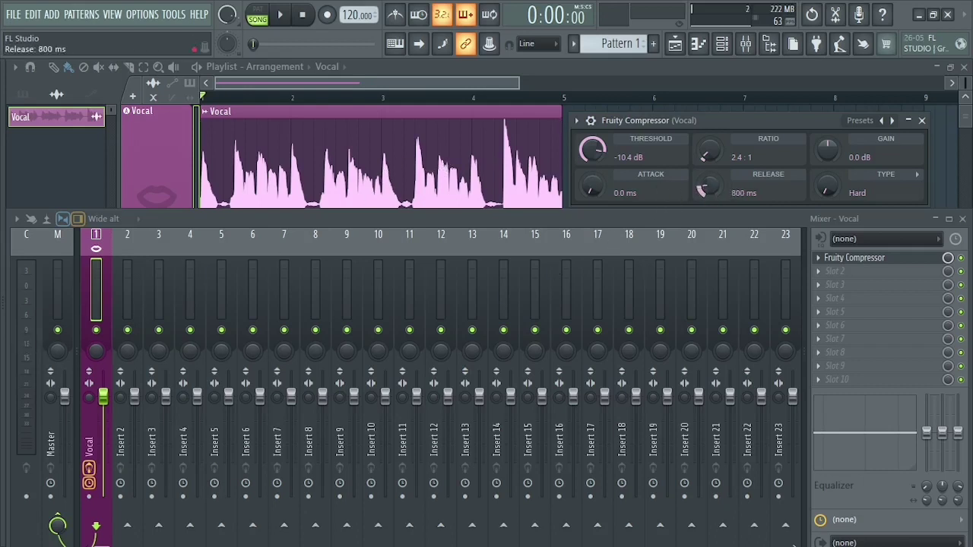
pyautogui.rightClick(707, 193)
pyautogui.click(711, 194)
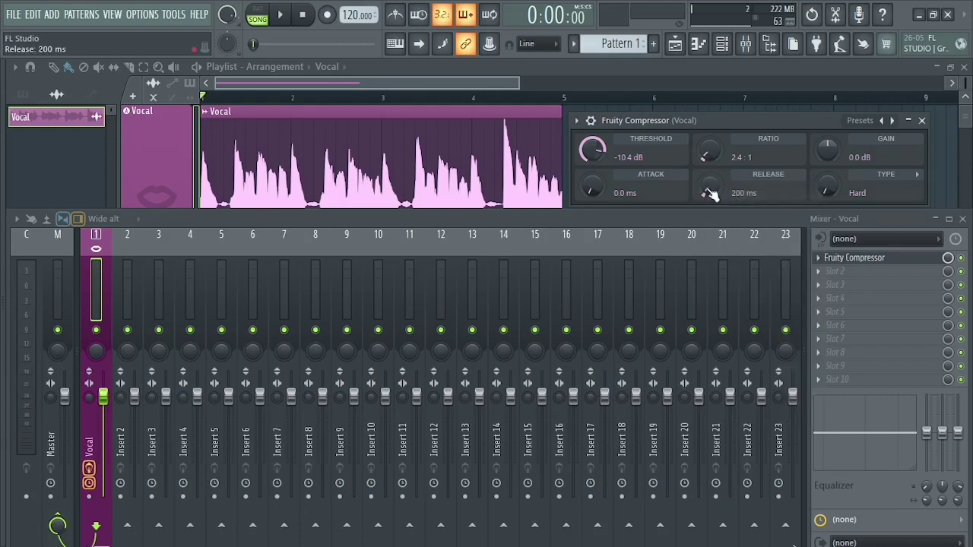
pyautogui.moveTo(707, 192); pyautogui.dragTo(711, 195)
pyautogui.rightClick(711, 194)
pyautogui.click(718, 196)
pyautogui.moveTo(827, 190)
pyautogui.mouseDown()
pyautogui.moveTo(827, 173)
pyautogui.moveTo(836, 195)
pyautogui.mouseUp()
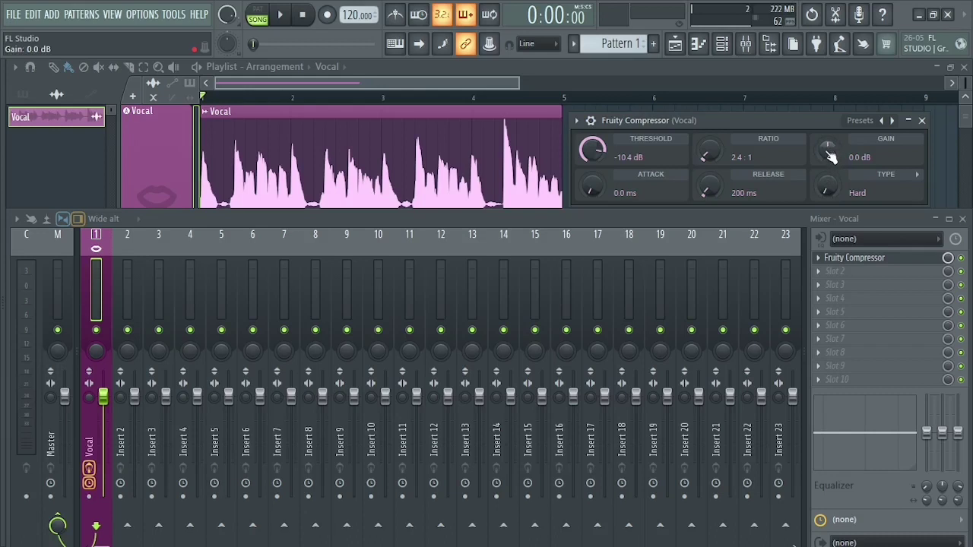
# - Raise the compressor's gain to 3.0 dB while playing the vocal, and stop playback
pyautogui.press('space')
pyautogui.moveTo(828, 151)
pyautogui.mouseDown()
pyautogui.moveTo(829, 125)
pyautogui.moveTo(829, 143)
pyautogui.mouseUp()
pyautogui.press('space')
pyautogui.press('space')
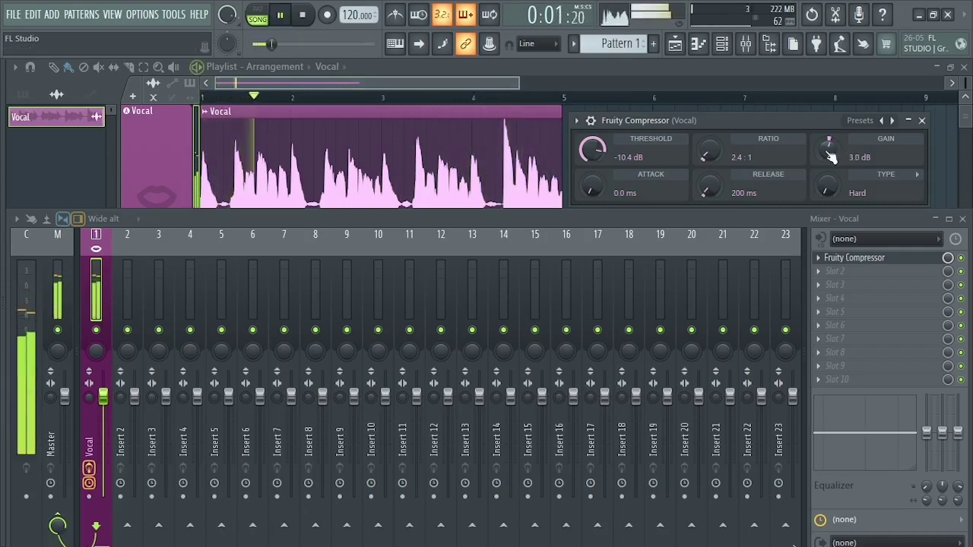
pyautogui.press('space')
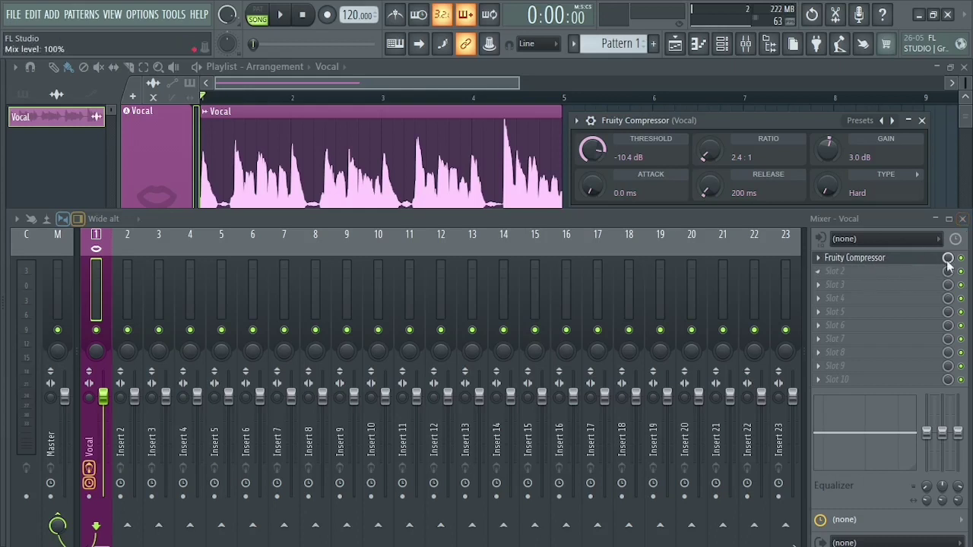
# - Load Fruity Limiter into the Vocal track's second effect slot, move its window over the mixer, and close it
pyautogui.click(897, 274)
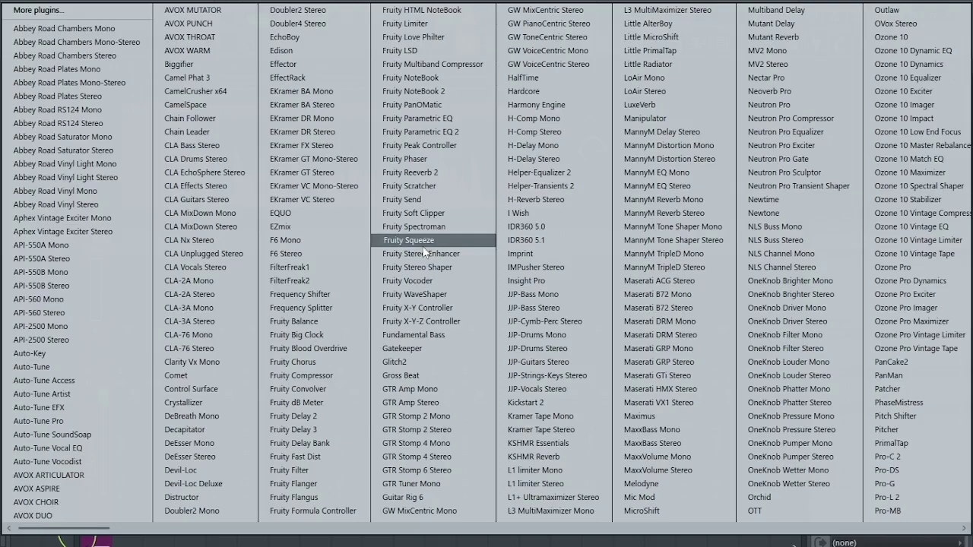
pyautogui.click(445, 22)
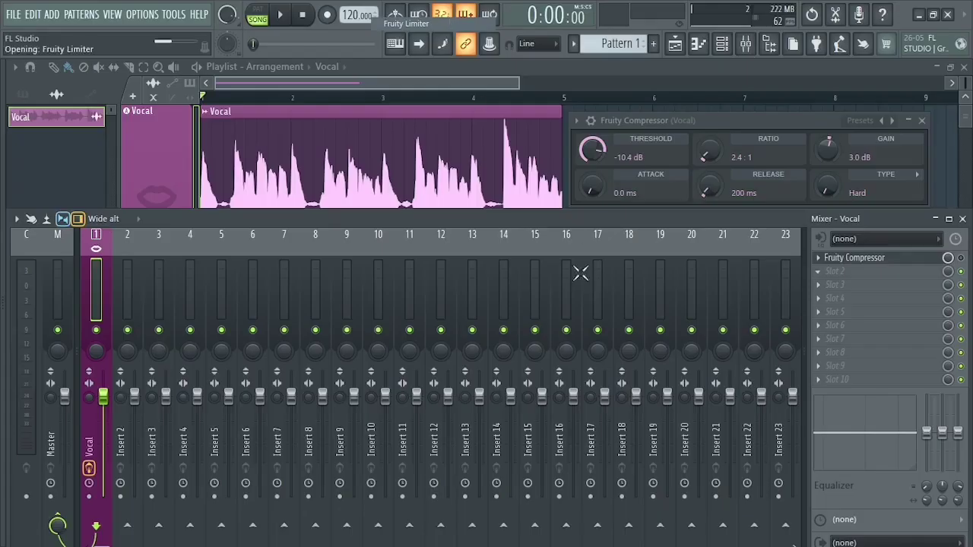
pyautogui.moveTo(426, 165); pyautogui.dragTo(509, 206)
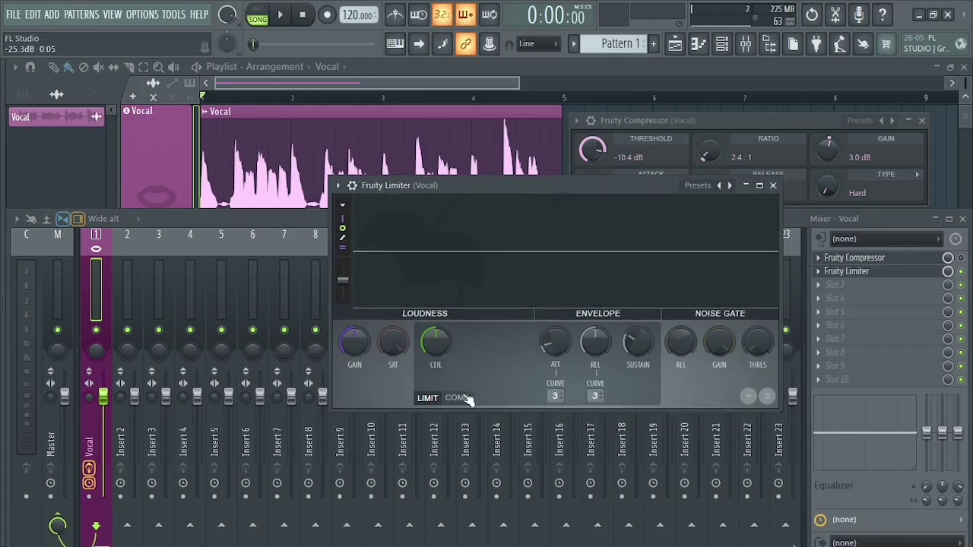
pyautogui.click(773, 185)
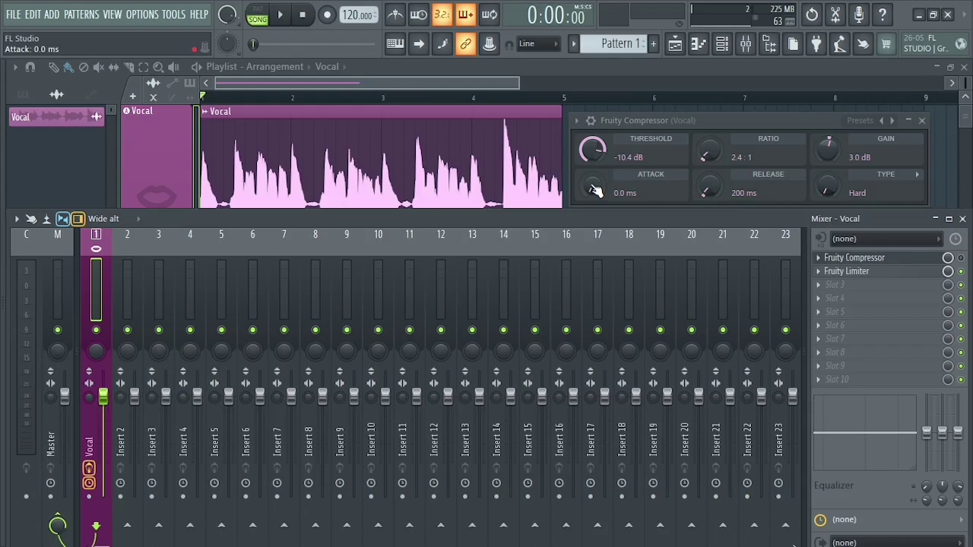
# - Select the Current track in the mixer to look at its level meter
pyautogui.moveTo(595, 190)
pyautogui.mouseDown()
pyautogui.moveTo(595, 164)
pyautogui.moveTo(595, 190)
pyautogui.mouseUp()
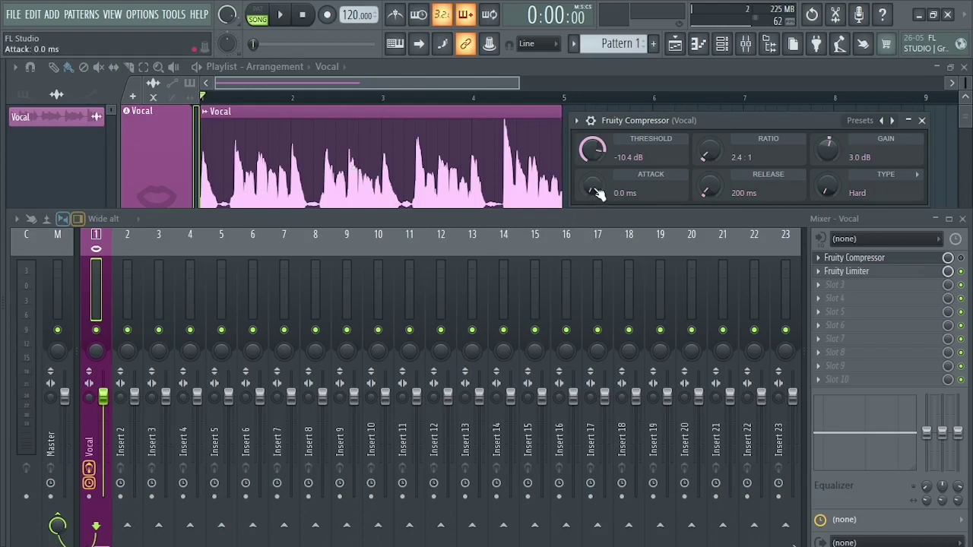
pyautogui.click(27, 352)
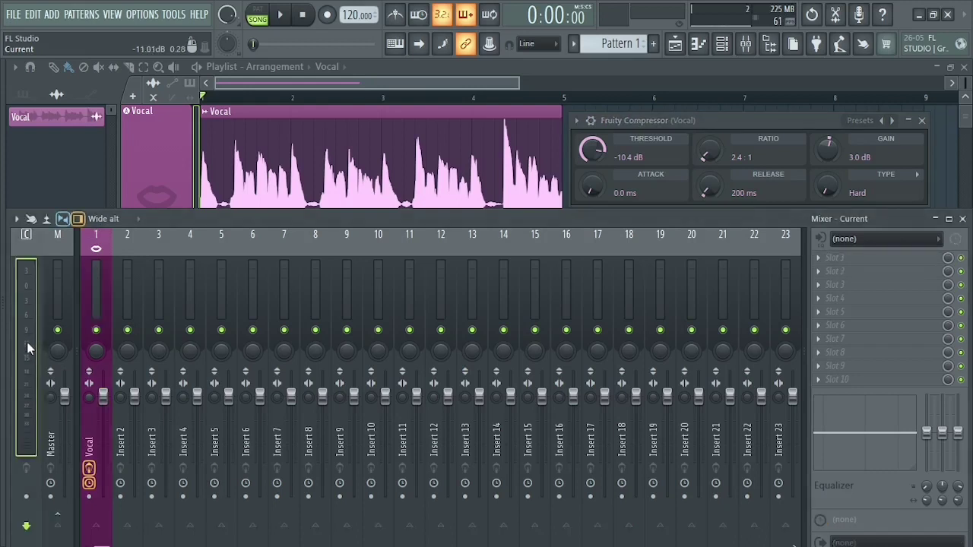